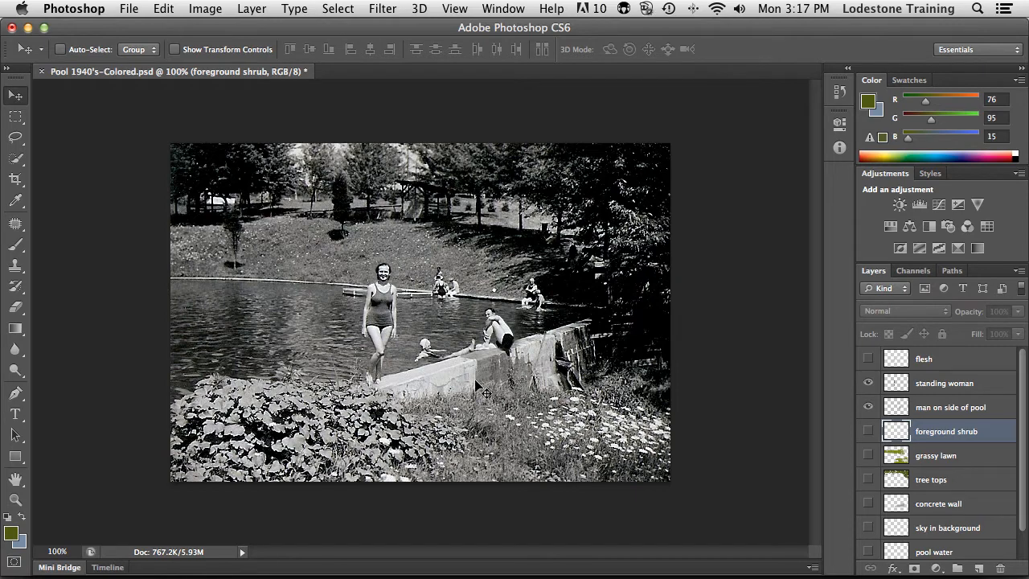
Step: Hide the standing woman and man on side of pool layers
{"action": "left_click", "coordinate": [869, 383]}
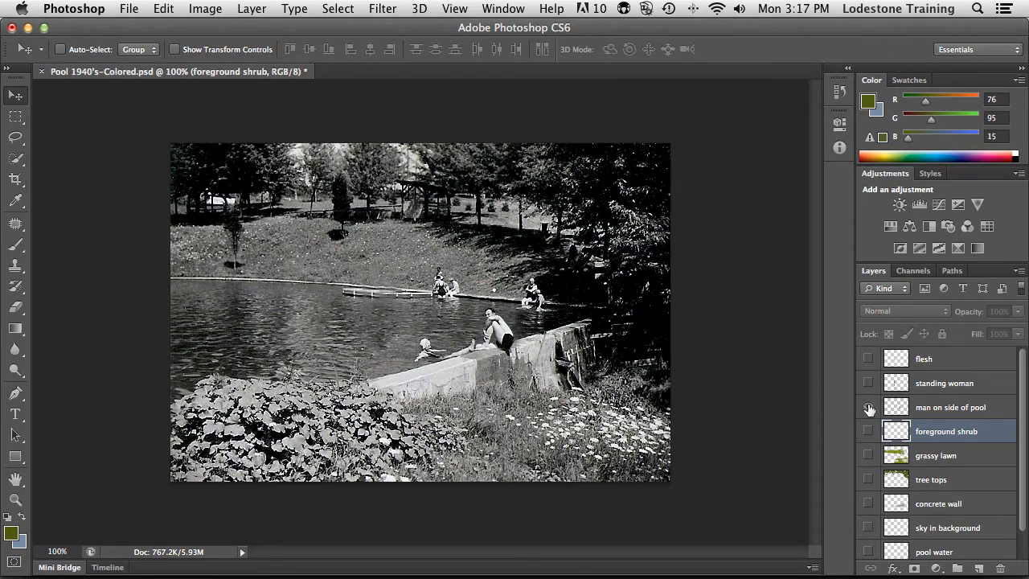
{"action": "left_click", "coordinate": [868, 408]}
{"action": "scroll", "coordinate": [1023, 454], "scroll_direction": "down", "scroll_amount": 1}
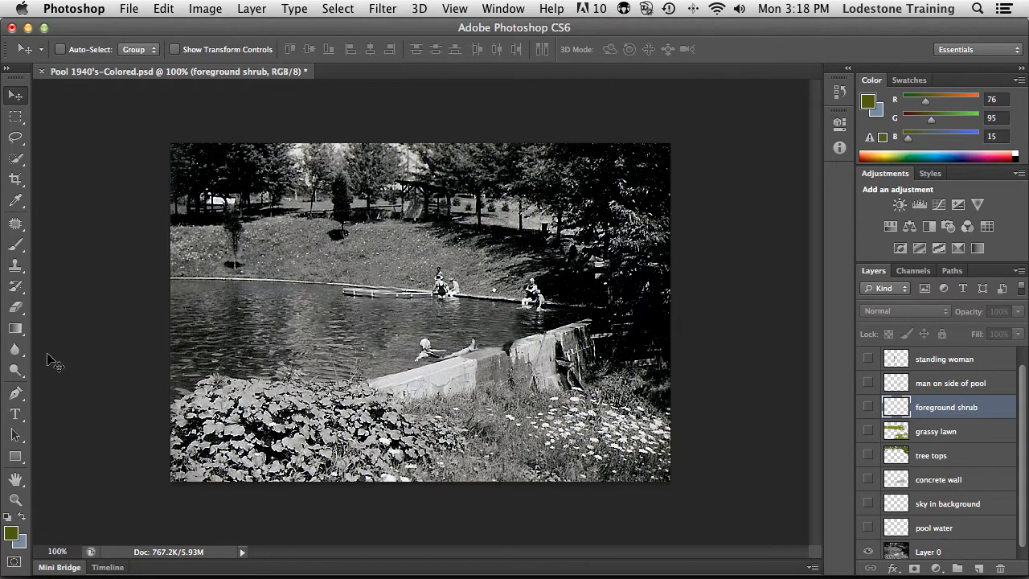
Step: Show the foreground shrub layer and paint olive green over the shrub with a soft 90 px brush
{"action": "left_click", "coordinate": [15, 246]}
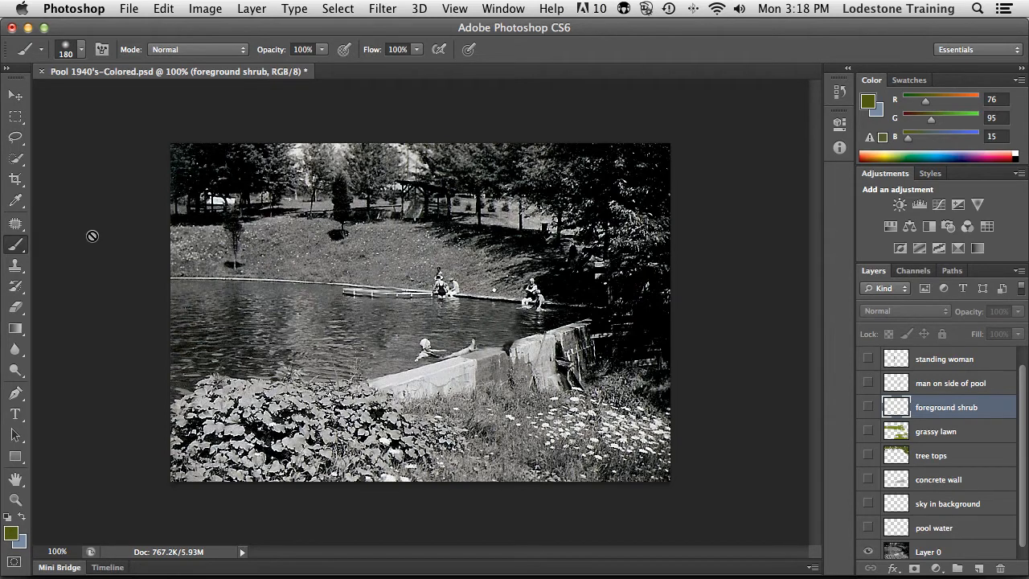
{"action": "left_click", "coordinate": [868, 406]}
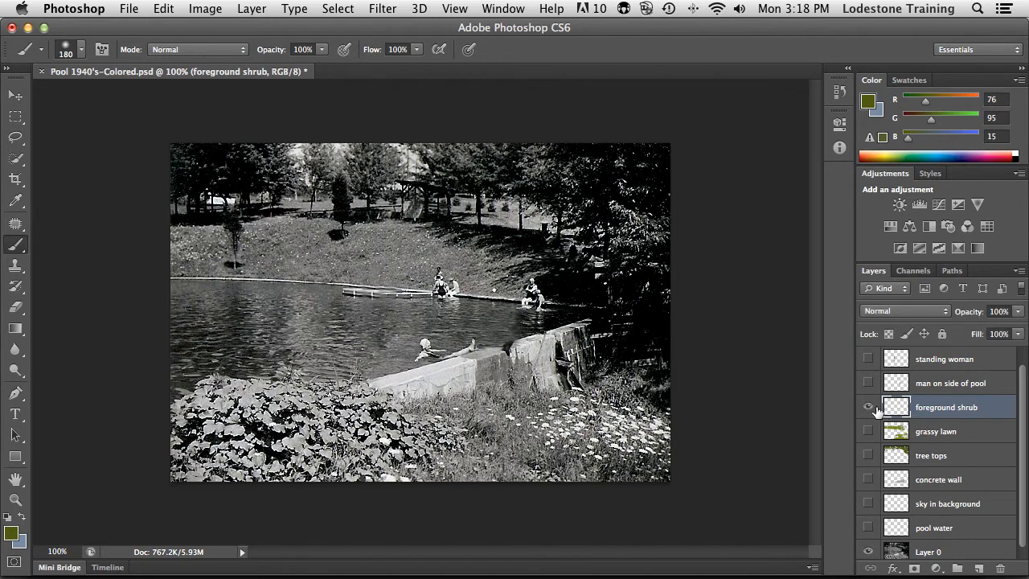
{"action": "left_click", "coordinate": [83, 54]}
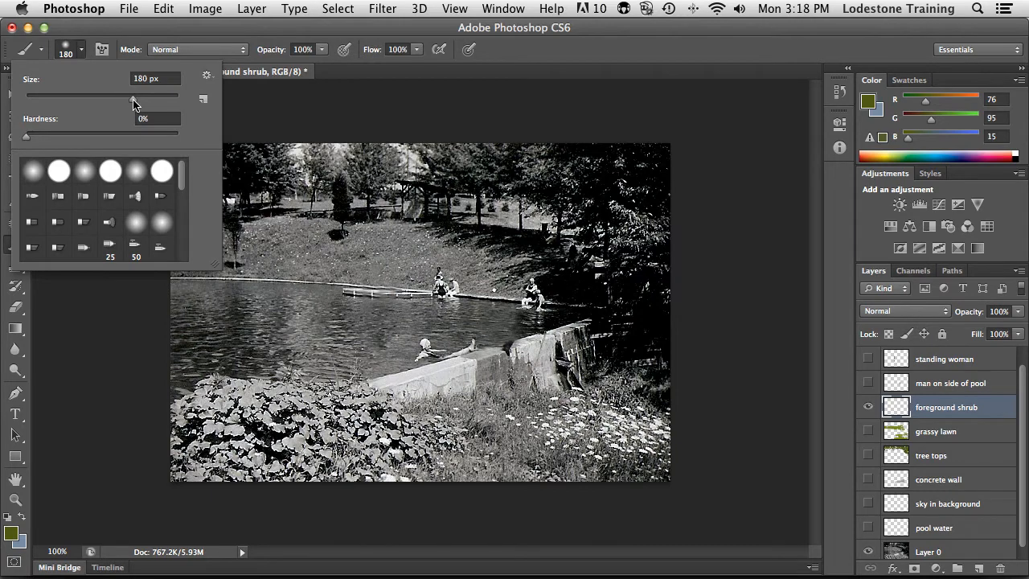
{"action": "left_click_drag", "start_coordinate": [133, 102], "coordinate": [109, 101]}
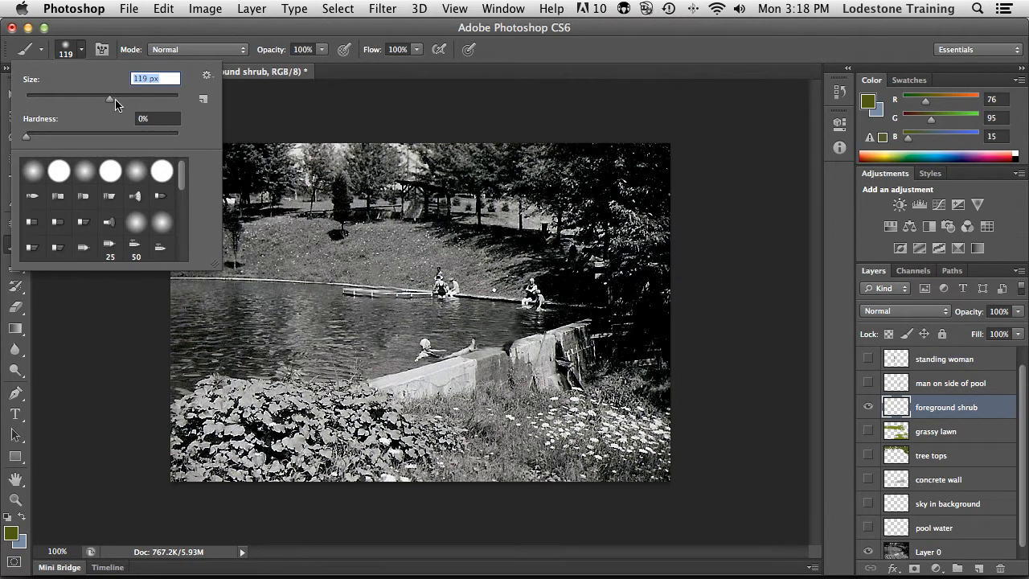
{"action": "left_click", "coordinate": [81, 49]}
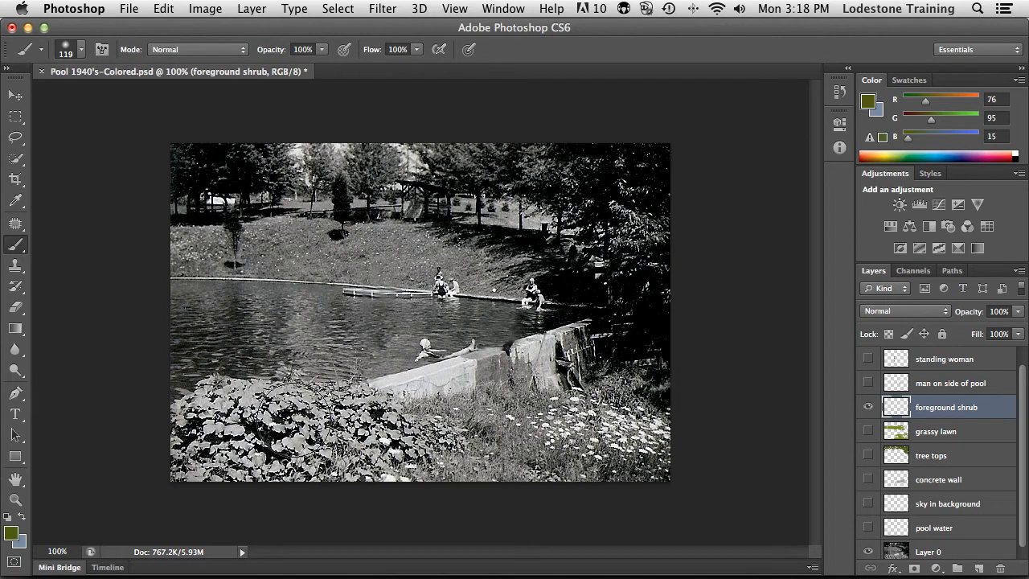
{"action": "key", "text": "bracketleft"}
{"action": "key", "text": "bracketleft"}
{"action": "key", "text": "bracketleft"}
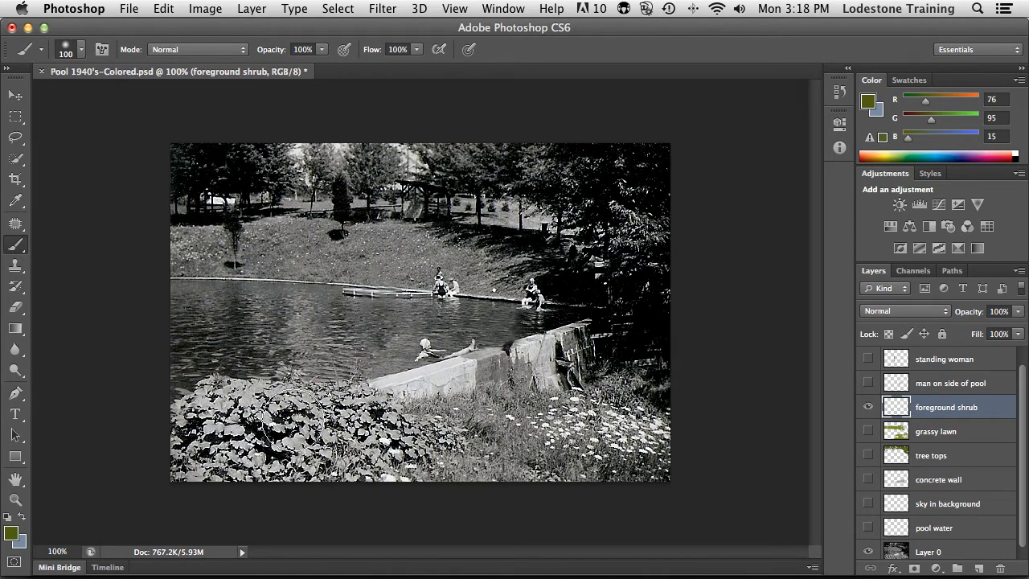
{"action": "key", "text": "bracketright"}
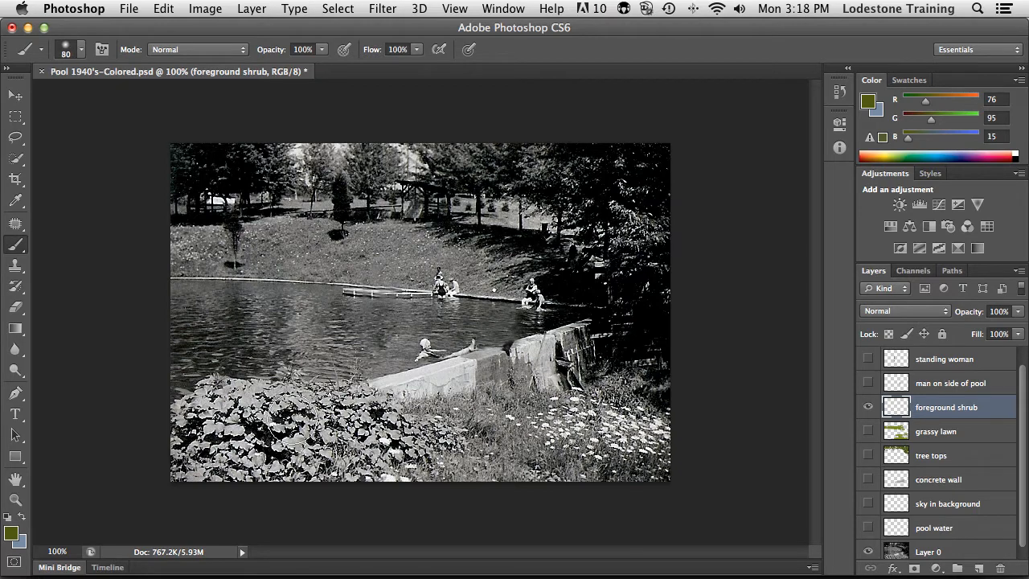
{"action": "mouse_move", "coordinate": [286, 419]}
{"action": "left_mouse_down"}
{"action": "mouse_move", "coordinate": [255, 430]}
{"action": "mouse_move", "coordinate": [269, 419]}
{"action": "mouse_move", "coordinate": [246, 403]}
{"action": "mouse_move", "coordinate": [213, 406]}
{"action": "mouse_move", "coordinate": [198, 424]}
{"action": "mouse_move", "coordinate": [193, 461]}
{"action": "mouse_move", "coordinate": [243, 459]}
{"action": "mouse_move", "coordinate": [200, 442]}
{"action": "mouse_move", "coordinate": [361, 436]}
{"action": "mouse_move", "coordinate": [308, 421]}
{"action": "mouse_move", "coordinate": [336, 415]}
{"action": "mouse_move", "coordinate": [313, 414]}
{"action": "mouse_move", "coordinate": [373, 414]}
{"action": "mouse_move", "coordinate": [373, 428]}
{"action": "mouse_move", "coordinate": [400, 437]}
{"action": "mouse_move", "coordinate": [291, 455]}
{"action": "mouse_move", "coordinate": [204, 443]}
{"action": "left_mouse_up"}
Step: Paint the shrub's edges and remaining gaps olive green with a 35 px brush at 82% hardness
{"action": "left_click", "coordinate": [81, 50]}
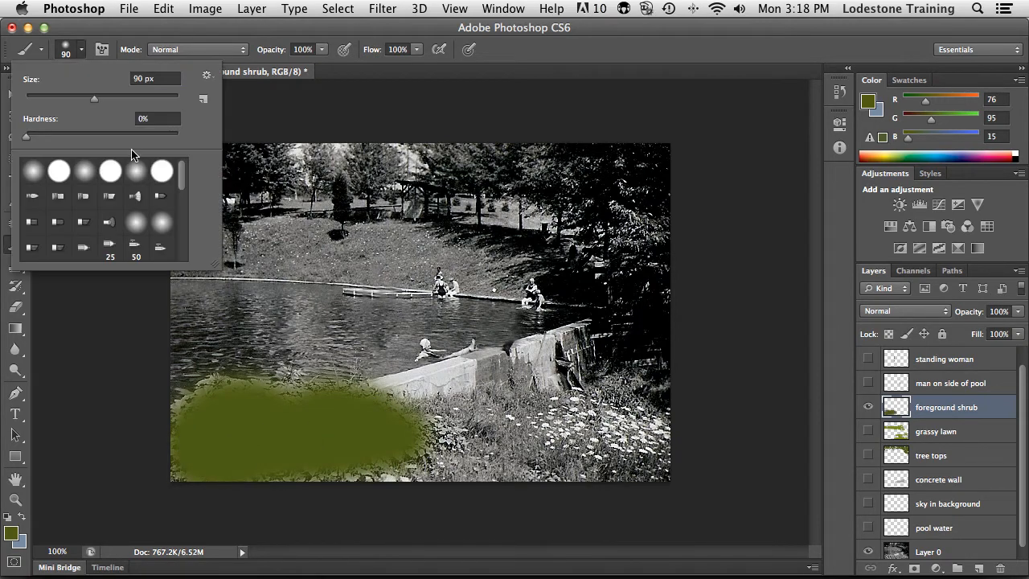
{"action": "left_click_drag", "start_coordinate": [26, 136], "coordinate": [151, 145]}
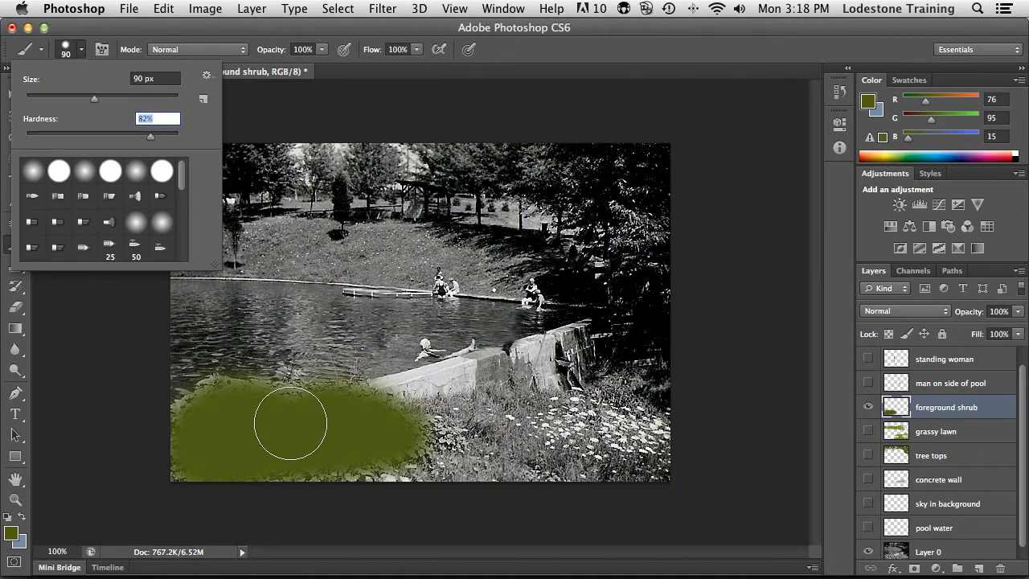
{"action": "key", "text": "Return"}
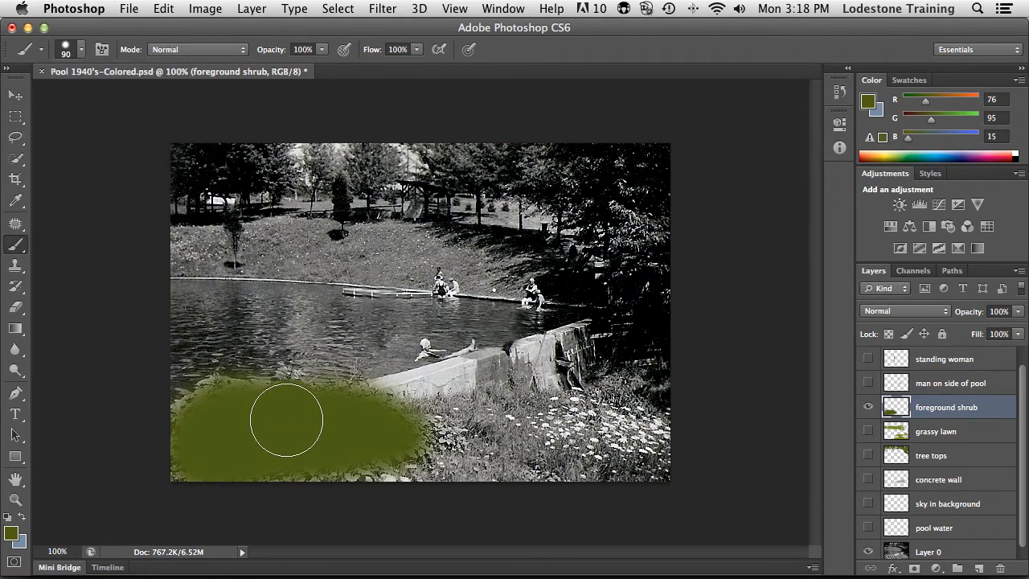
{"action": "key", "text": "bracketleft"}
{"action": "key", "text": "bracketleft"}
{"action": "key", "text": "bracketleft"}
{"action": "key", "text": "bracketleft"}
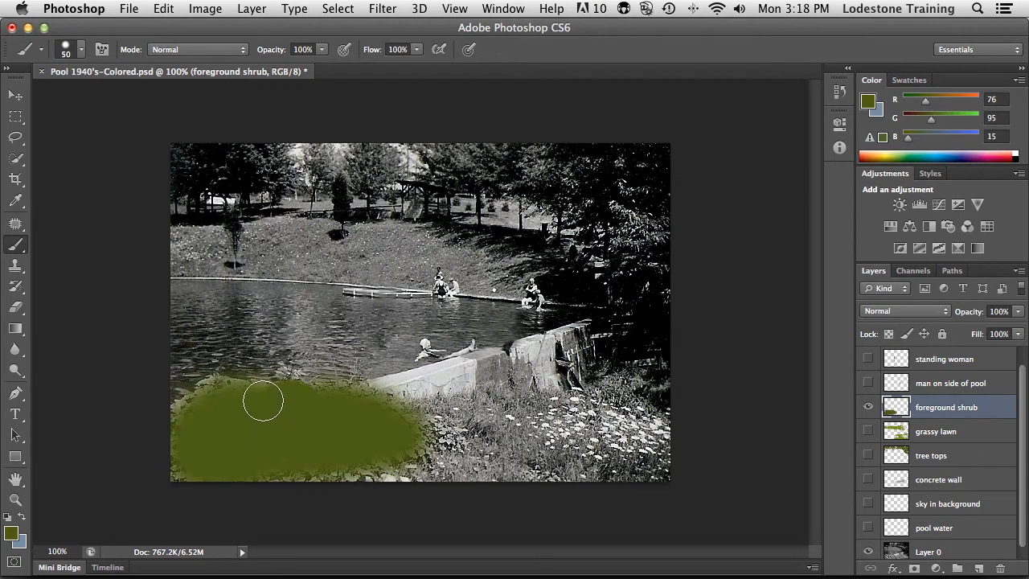
{"action": "key", "text": "bracketleft"}
{"action": "key", "text": "bracketleft"}
{"action": "key", "text": "bracketleft"}
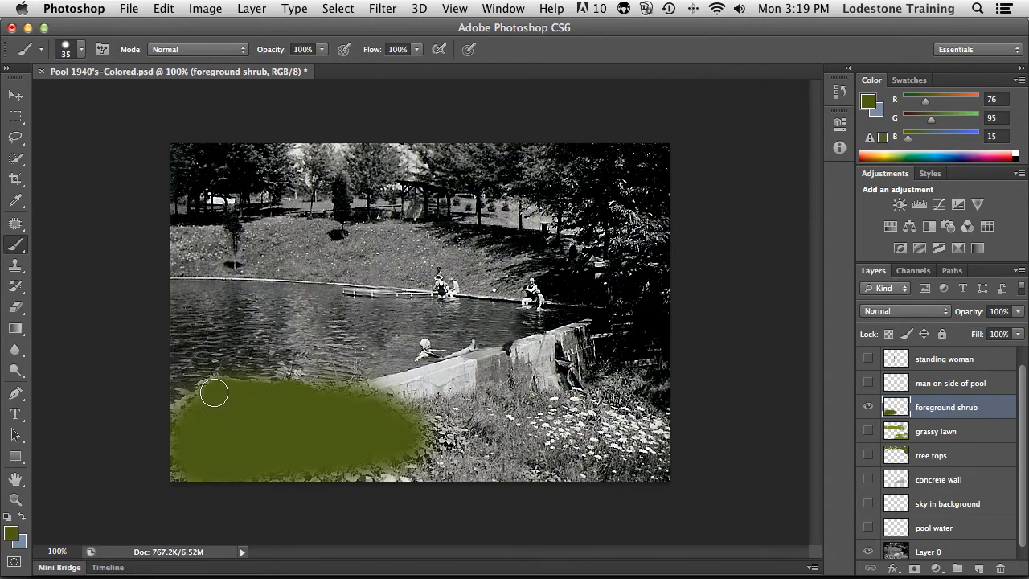
{"action": "mouse_move", "coordinate": [210, 397]}
{"action": "left_mouse_down"}
{"action": "mouse_move", "coordinate": [184, 409]}
{"action": "mouse_move", "coordinate": [185, 466]}
{"action": "mouse_move", "coordinate": [236, 475]}
{"action": "mouse_move", "coordinate": [352, 467]}
{"action": "mouse_move", "coordinate": [446, 432]}
{"action": "mouse_move", "coordinate": [359, 397]}
{"action": "mouse_move", "coordinate": [290, 397]}
{"action": "left_mouse_up"}
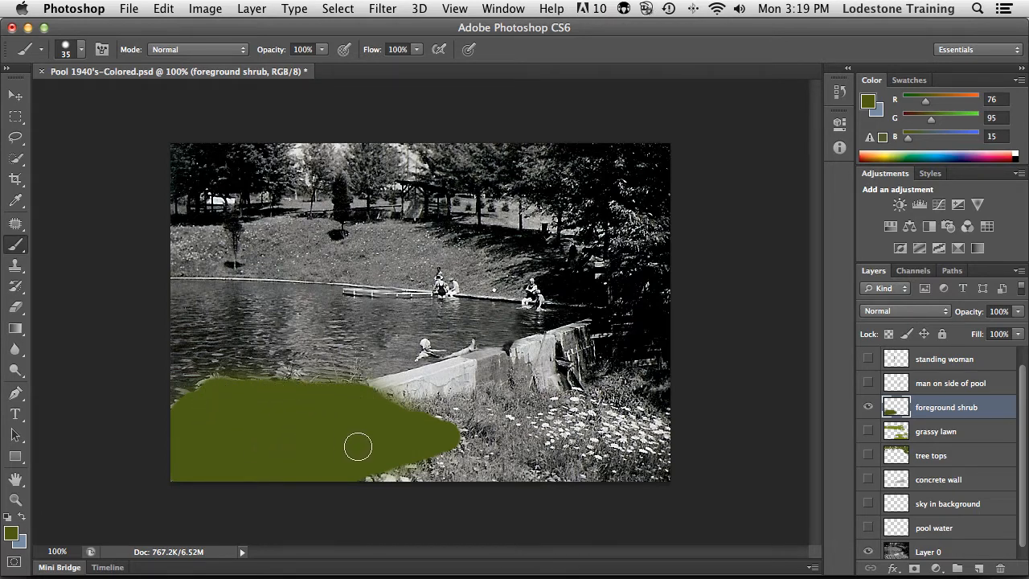
Step: Show the pool water layer and paint the main area of the pool with the blue-gray background color
{"action": "left_click", "coordinate": [929, 531]}
{"action": "left_click", "coordinate": [869, 527]}
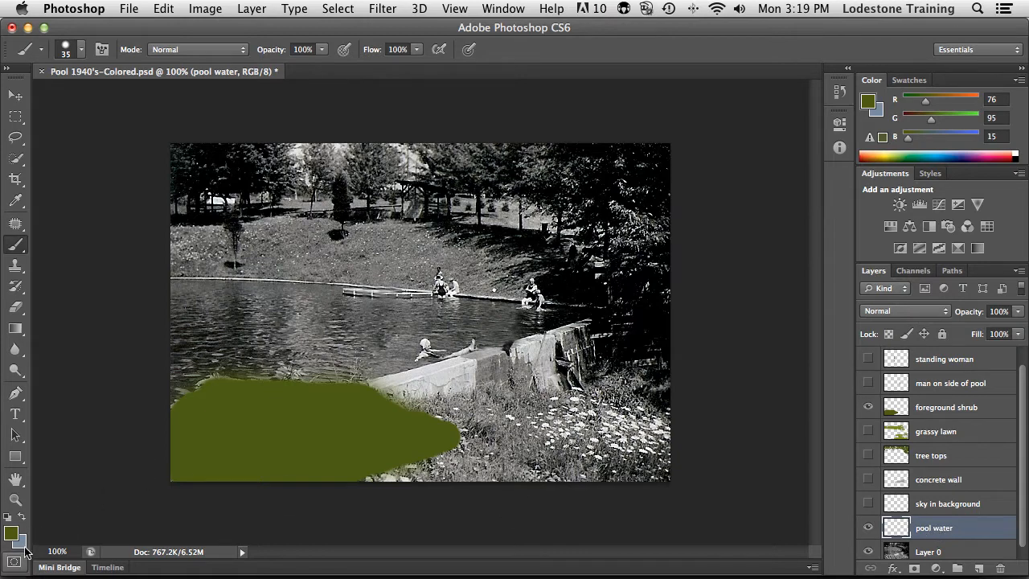
{"action": "left_click", "coordinate": [23, 518]}
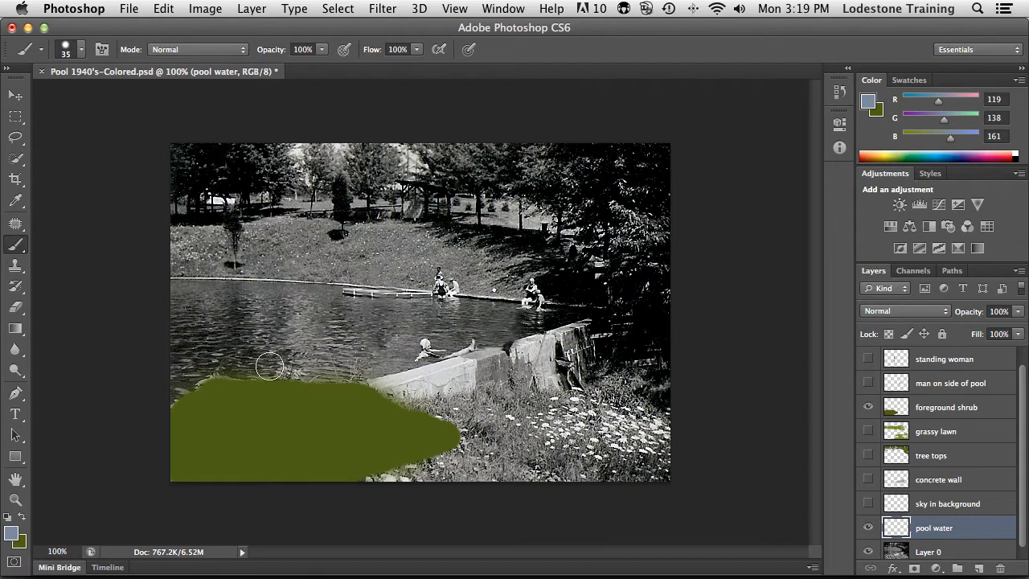
{"action": "left_click", "coordinate": [305, 348]}
{"action": "mouse_move", "coordinate": [305, 348]}
{"action": "left_mouse_down"}
{"action": "mouse_move", "coordinate": [259, 326]}
{"action": "mouse_move", "coordinate": [314, 321]}
{"action": "mouse_move", "coordinate": [304, 307]}
{"action": "mouse_move", "coordinate": [322, 299]}
{"action": "mouse_move", "coordinate": [180, 292]}
{"action": "mouse_move", "coordinate": [171, 393]}
{"action": "mouse_move", "coordinate": [206, 368]}
{"action": "mouse_move", "coordinate": [258, 367]}
{"action": "mouse_move", "coordinate": [184, 357]}
{"action": "mouse_move", "coordinate": [240, 347]}
{"action": "mouse_move", "coordinate": [203, 341]}
{"action": "mouse_move", "coordinate": [256, 325]}
{"action": "mouse_move", "coordinate": [226, 323]}
{"action": "mouse_move", "coordinate": [275, 318]}
{"action": "mouse_move", "coordinate": [197, 315]}
{"action": "mouse_move", "coordinate": [193, 340]}
{"action": "mouse_move", "coordinate": [301, 365]}
{"action": "mouse_move", "coordinate": [272, 366]}
{"action": "mouse_move", "coordinate": [347, 370]}
{"action": "mouse_move", "coordinate": [383, 362]}
{"action": "mouse_move", "coordinate": [332, 350]}
{"action": "mouse_move", "coordinate": [346, 334]}
{"action": "mouse_move", "coordinate": [330, 302]}
{"action": "mouse_move", "coordinate": [333, 333]}
{"action": "mouse_move", "coordinate": [491, 318]}
{"action": "mouse_move", "coordinate": [337, 310]}
{"action": "mouse_move", "coordinate": [427, 314]}
{"action": "mouse_move", "coordinate": [382, 317]}
{"action": "mouse_move", "coordinate": [374, 342]}
{"action": "mouse_move", "coordinate": [401, 345]}
{"action": "left_mouse_up"}
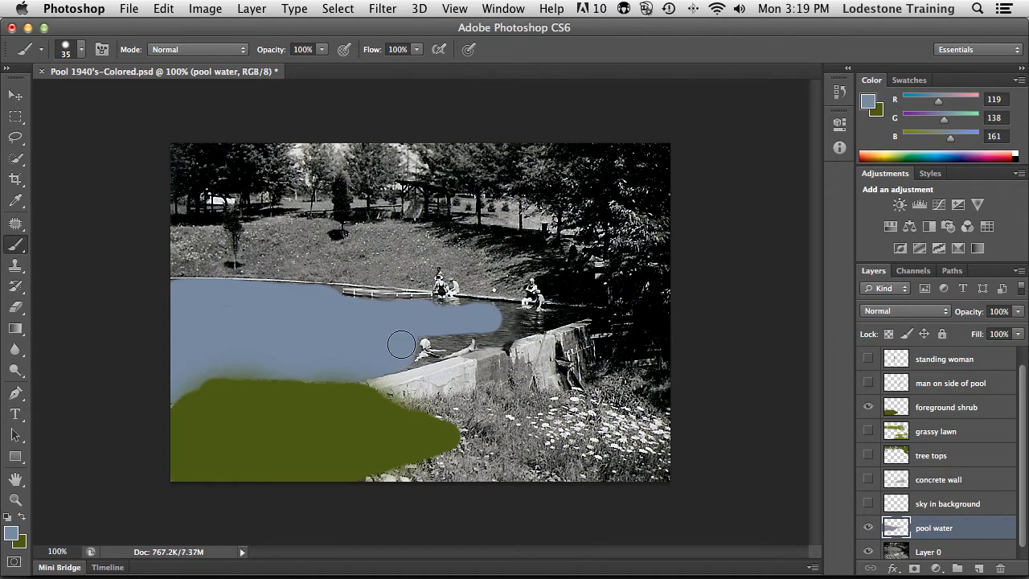
Step: Paint the water around the swimmer and toward the pool's far right corner with a 9 px brush
{"action": "key", "text": "bracketleft"}
{"action": "key", "text": "bracketleft"}
{"action": "key", "text": "bracketleft"}
{"action": "key", "text": "bracketleft"}
{"action": "key", "text": "bracketleft"}
{"action": "key", "text": "bracketleft"}
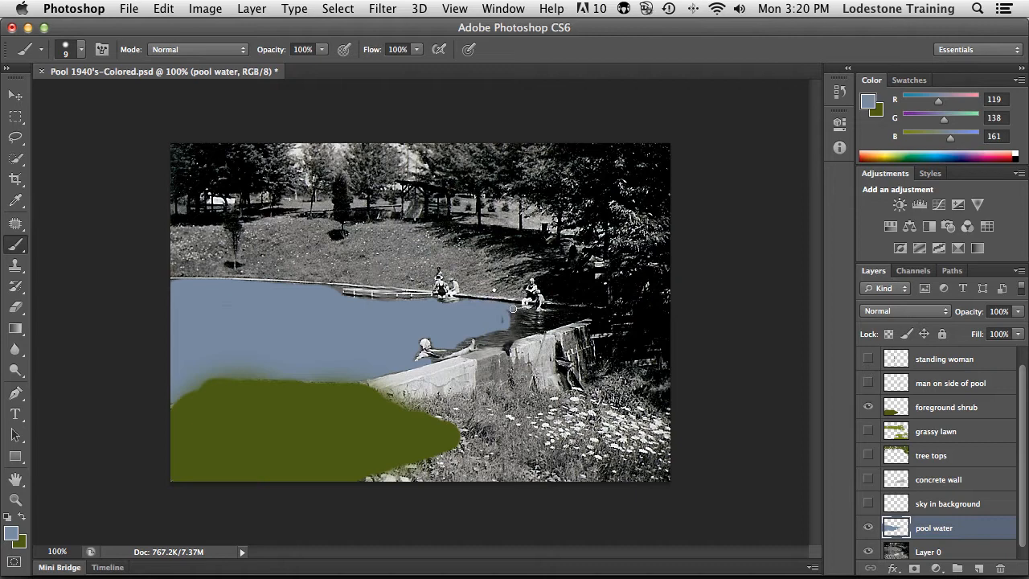
{"action": "mouse_move", "coordinate": [531, 312]}
{"action": "left_mouse_down"}
{"action": "mouse_move", "coordinate": [583, 313]}
{"action": "mouse_move", "coordinate": [522, 328]}
{"action": "left_mouse_up"}
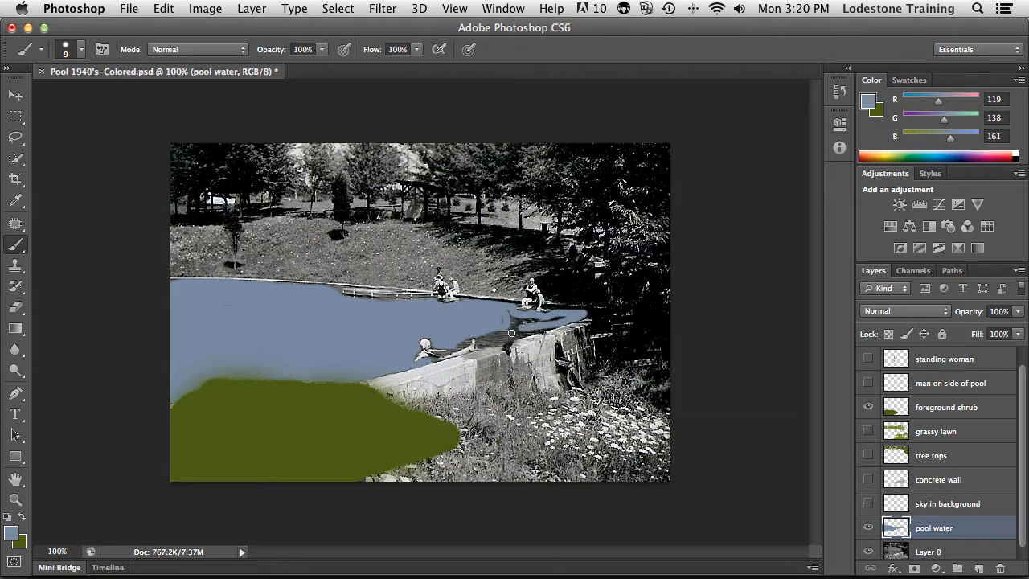
Step: Fill the remaining unpainted water along the concrete wall with a 20 px brush, then reduce the brush to 10 px
{"action": "key", "text": "bracketright"}
{"action": "key", "text": "bracketright"}
{"action": "mouse_move", "coordinate": [531, 321]}
{"action": "left_mouse_down"}
{"action": "mouse_move", "coordinate": [544, 322]}
{"action": "mouse_move", "coordinate": [461, 332]}
{"action": "mouse_move", "coordinate": [457, 343]}
{"action": "mouse_move", "coordinate": [558, 318]}
{"action": "left_mouse_up"}
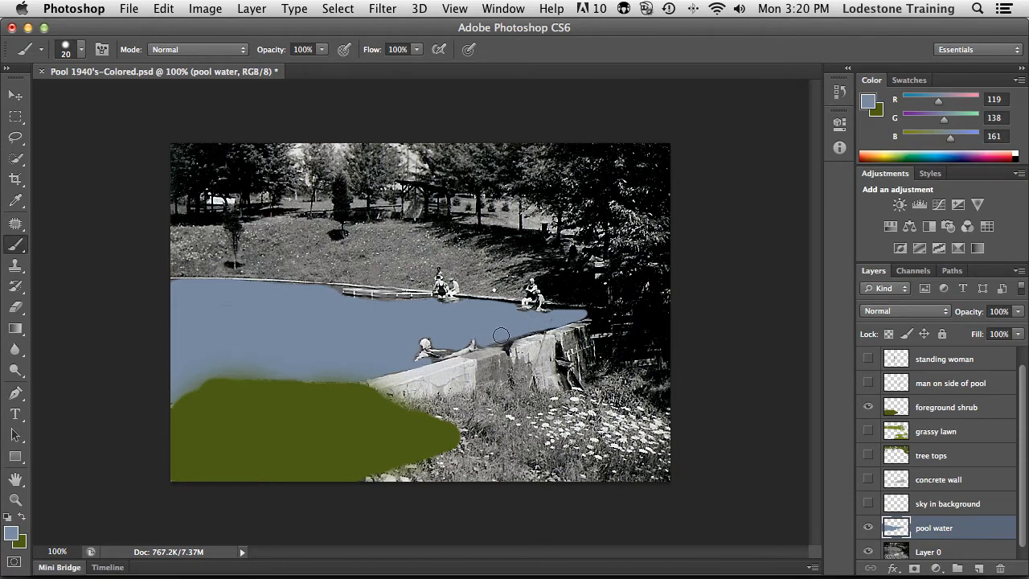
{"action": "key", "text": "bracketleft"}
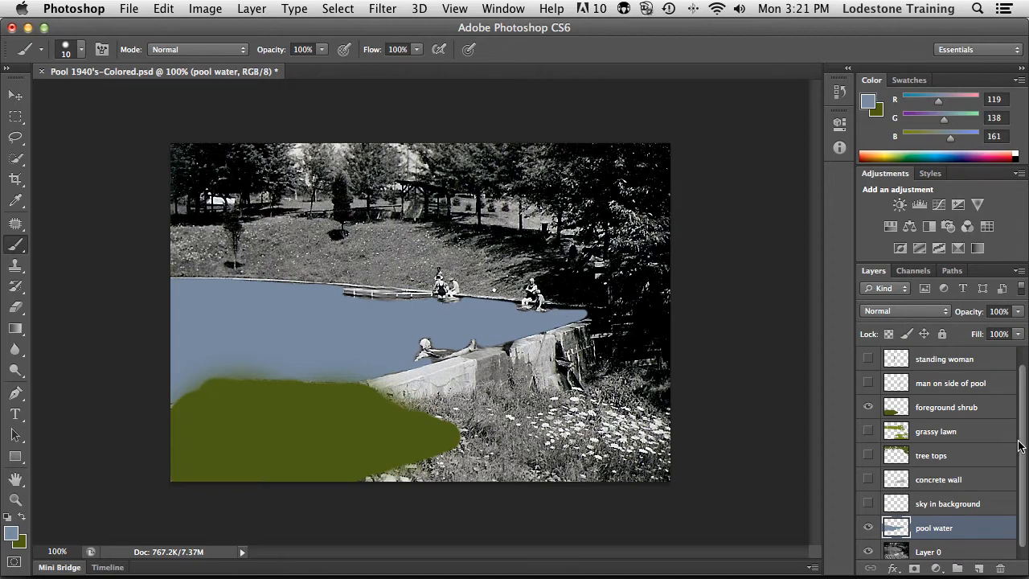
Step: Show the standing woman, man on side of pool and flesh layers
{"action": "scroll", "coordinate": [1022, 447], "scroll_direction": "up", "scroll_amount": 1}
{"action": "left_click", "coordinate": [868, 383]}
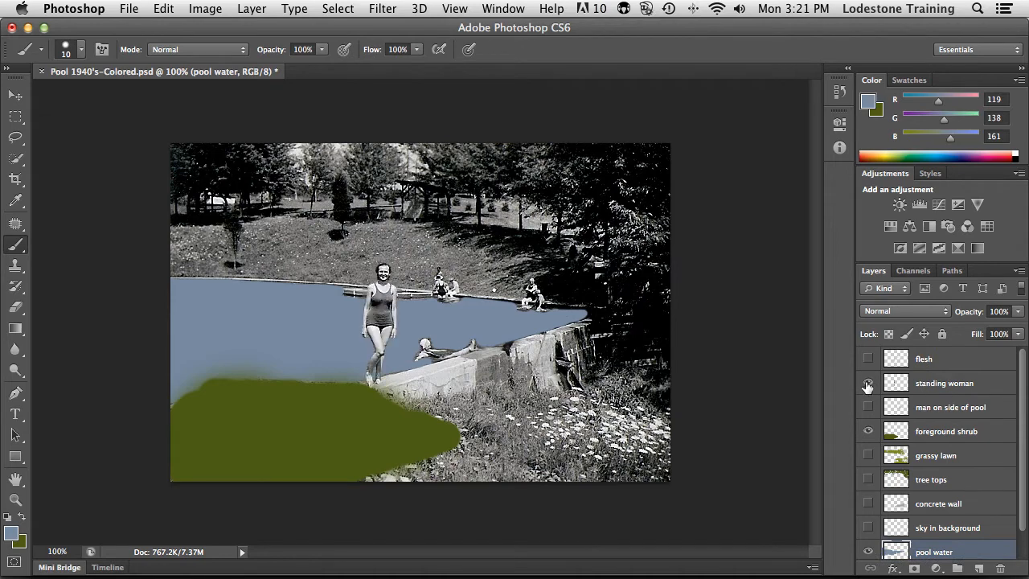
{"action": "left_click", "coordinate": [868, 407]}
{"action": "left_click", "coordinate": [869, 360]}
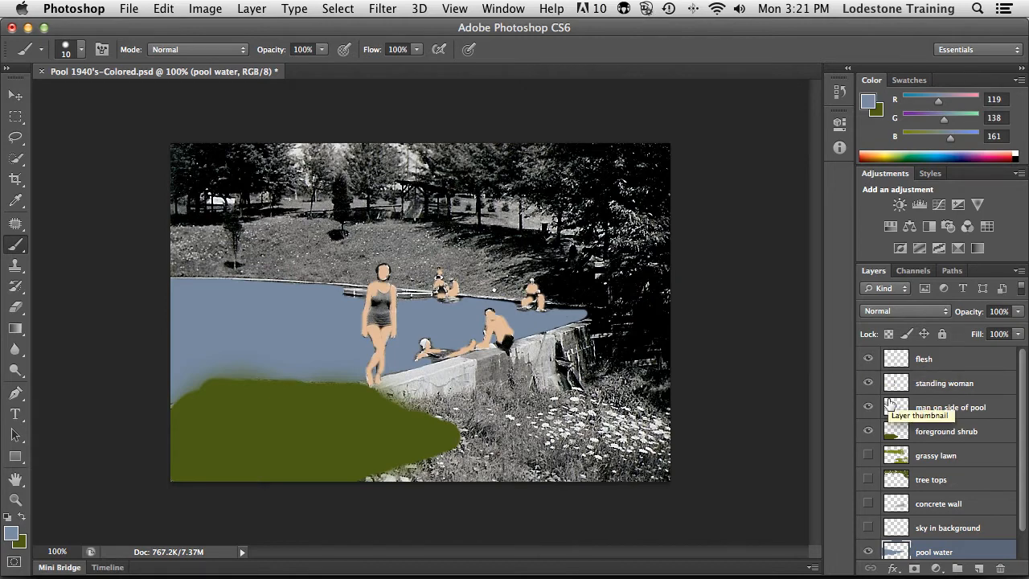
Step: Show the grassy lawn, tree tops, concrete wall and sky in background layers
{"action": "left_click", "coordinate": [868, 455]}
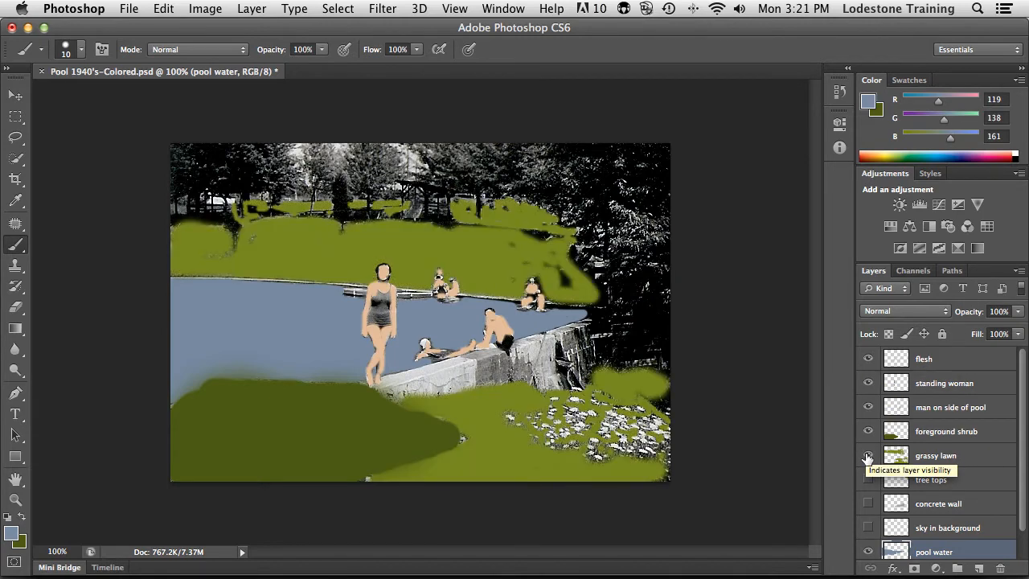
{"action": "scroll", "coordinate": [1009, 446], "scroll_direction": "down", "scroll_amount": 1}
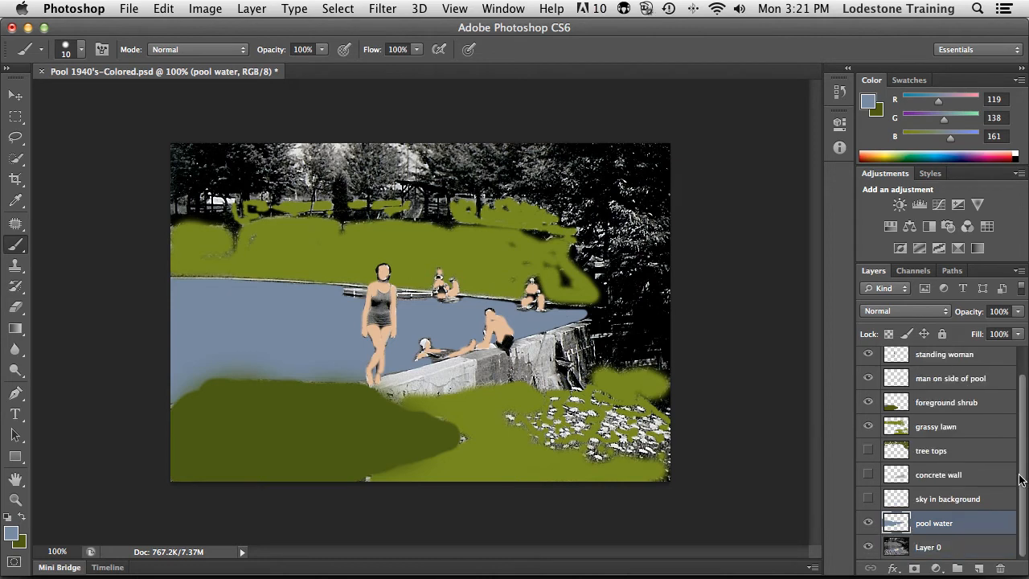
{"action": "left_click", "coordinate": [868, 451]}
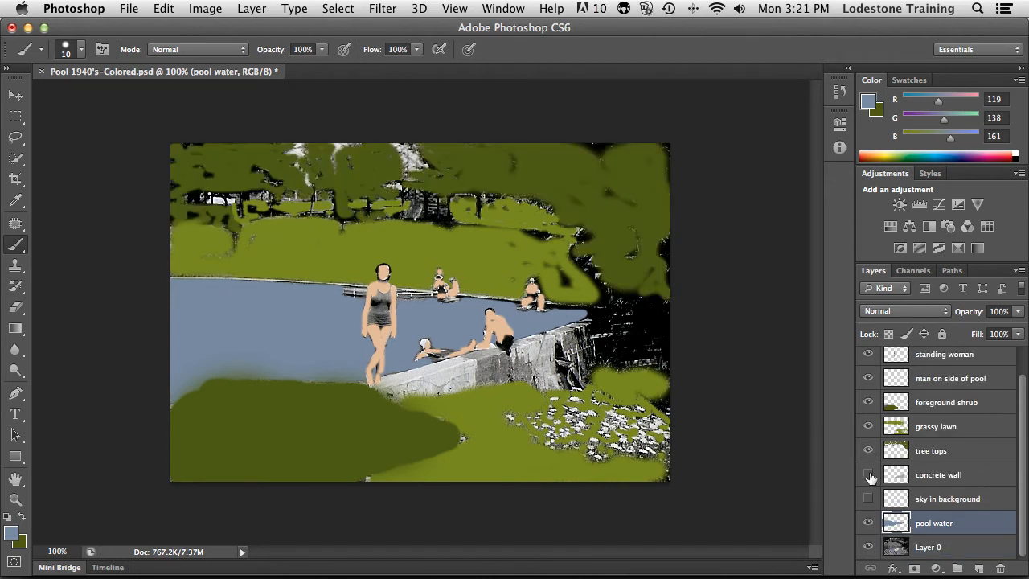
{"action": "left_click", "coordinate": [868, 476]}
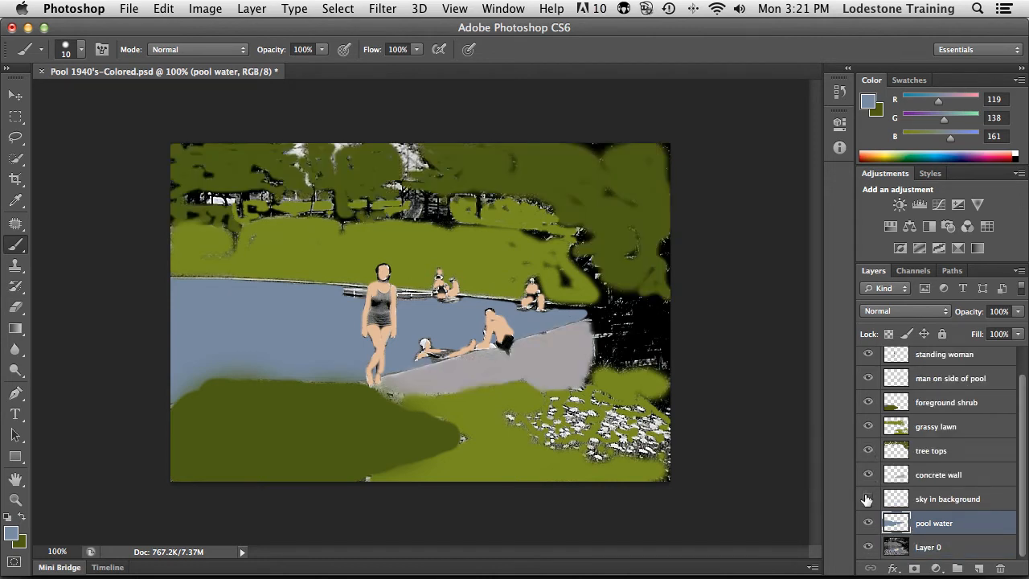
{"action": "left_click", "coordinate": [868, 500]}
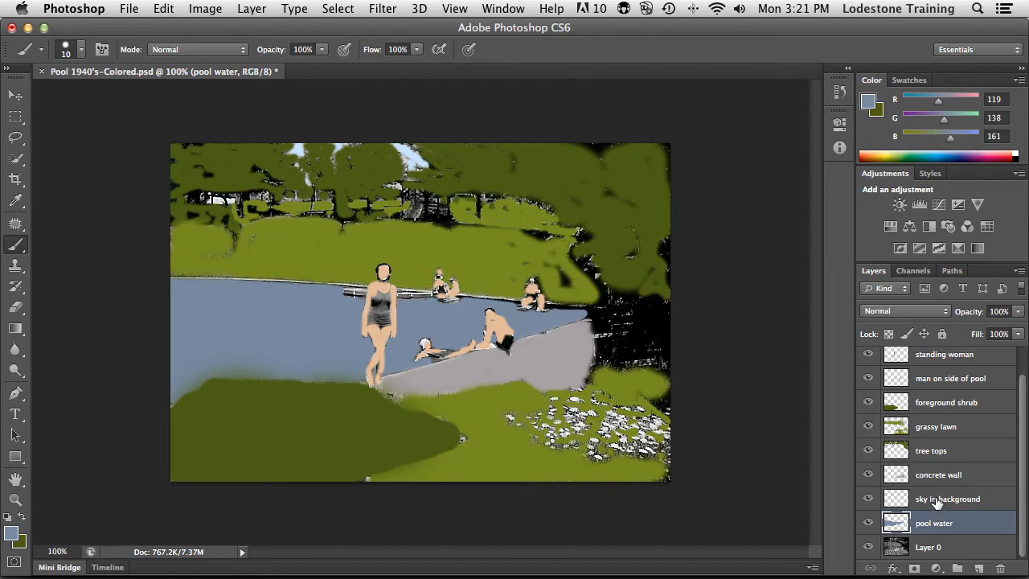
Step: Set the blend mode to Color for the flesh layer and all layers from foreground shrub down to pool water
{"action": "left_click_drag", "start_coordinate": [937, 503], "coordinate": [938, 402]}
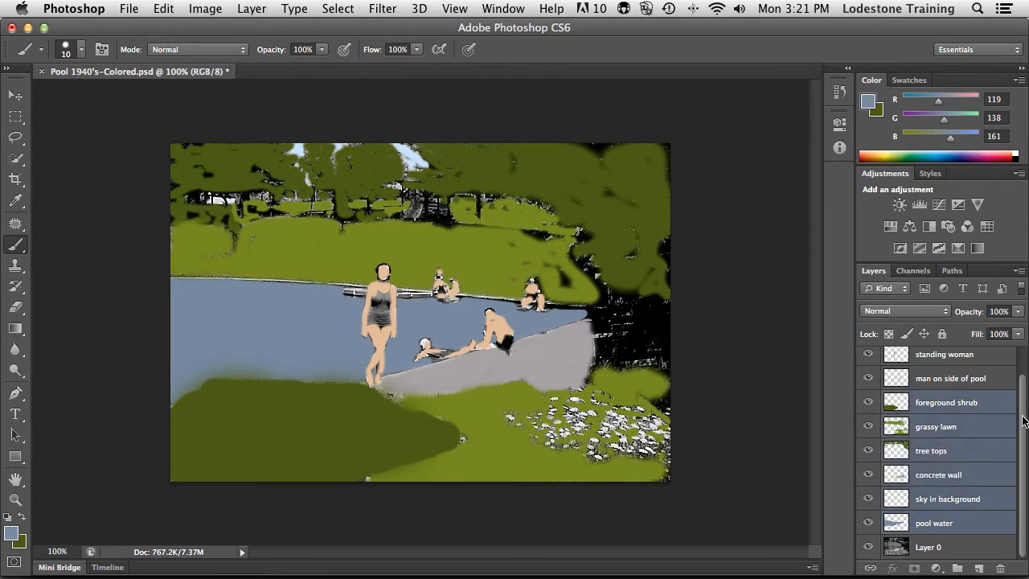
{"action": "left_click_drag", "start_coordinate": [1025, 422], "coordinate": [1024, 375]}
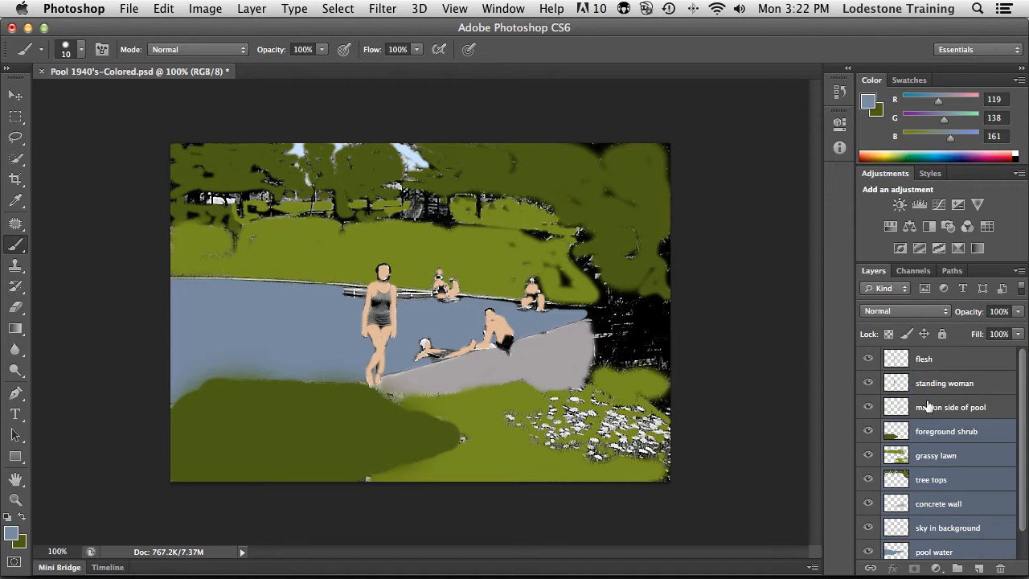
{"action": "left_click", "coordinate": [929, 364], "text": "super"}
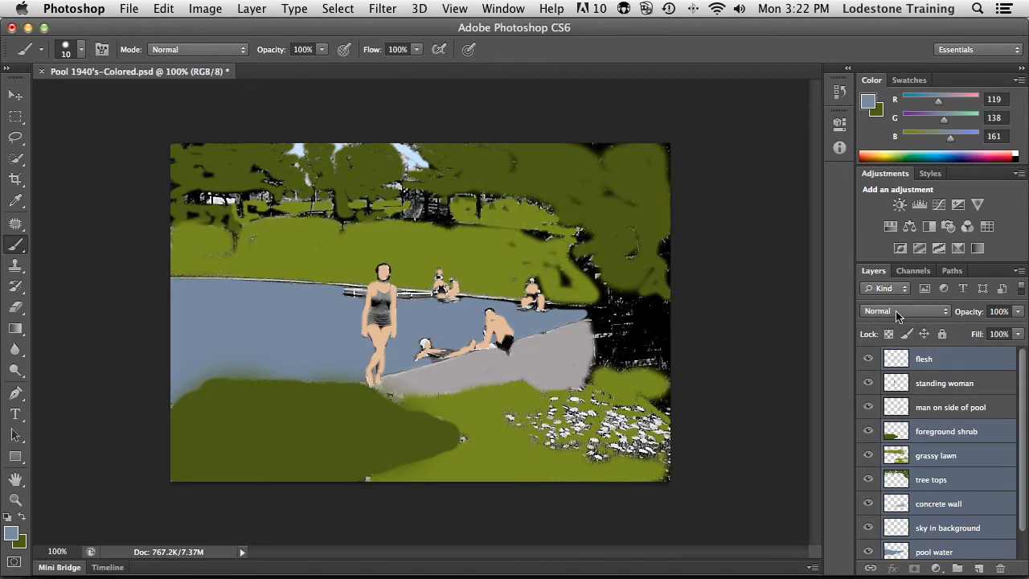
{"action": "left_click", "coordinate": [946, 313]}
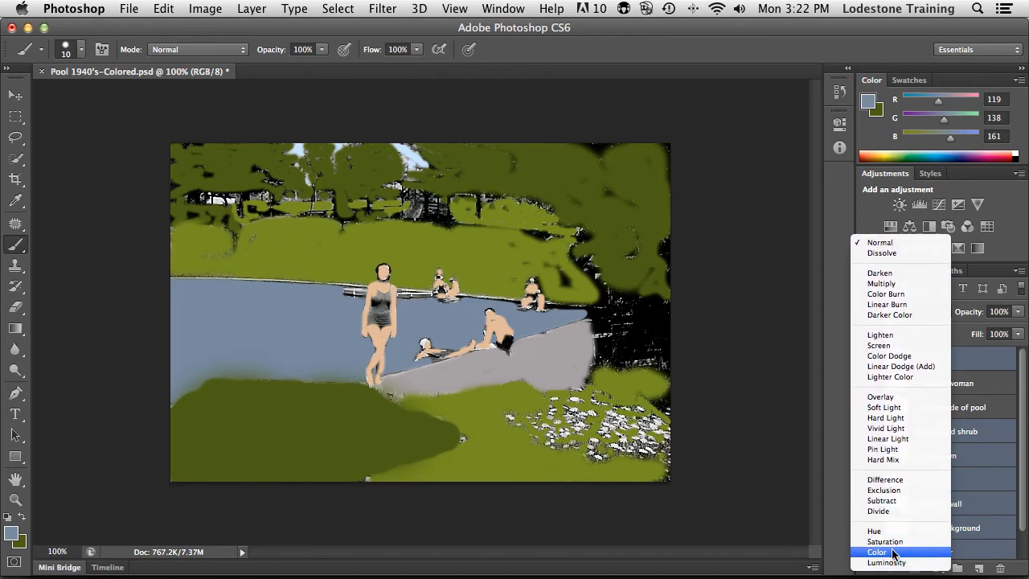
{"action": "left_click", "coordinate": [877, 553]}
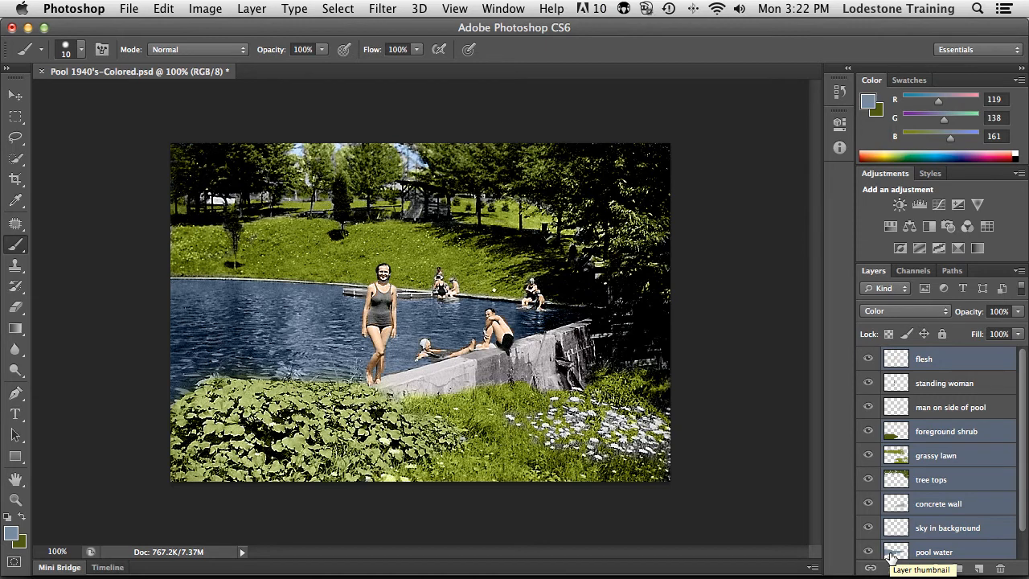
Step: Reduce the pool water layer's opacity to 42%
{"action": "left_click", "coordinate": [934, 437]}
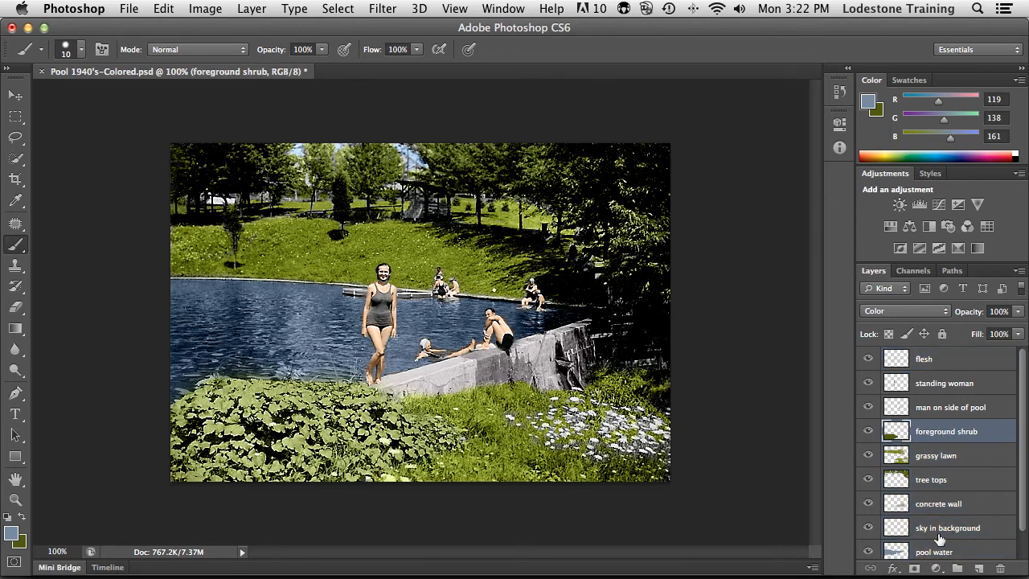
{"action": "left_click", "coordinate": [936, 553]}
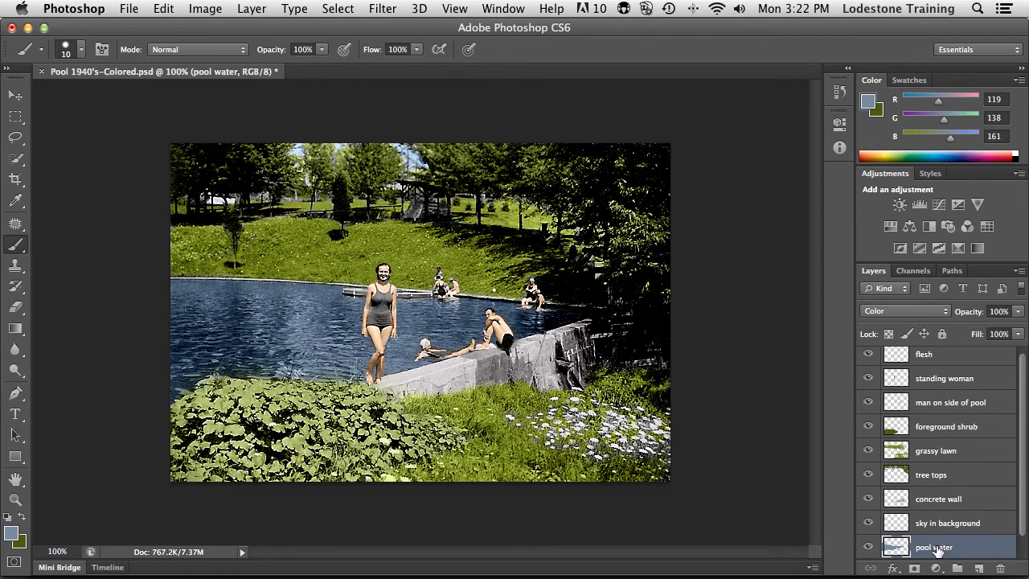
{"action": "left_click", "coordinate": [1018, 314]}
{"action": "left_click_drag", "start_coordinate": [1019, 327], "coordinate": [974, 331]}
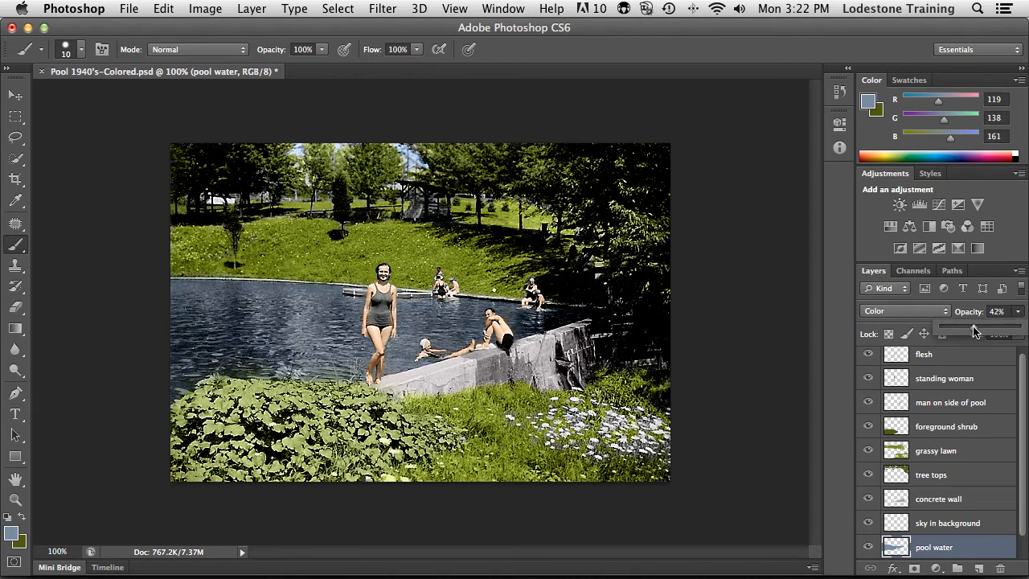
{"action": "scroll", "coordinate": [1025, 440], "scroll_direction": "down", "scroll_amount": 1}
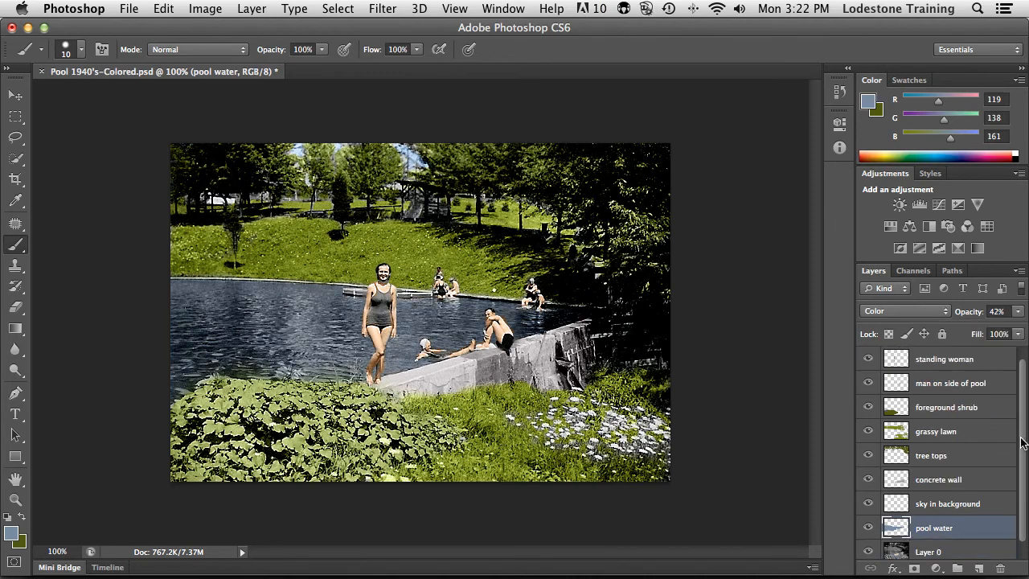
{"action": "scroll", "coordinate": [1023, 451], "scroll_direction": "up", "scroll_amount": 1}
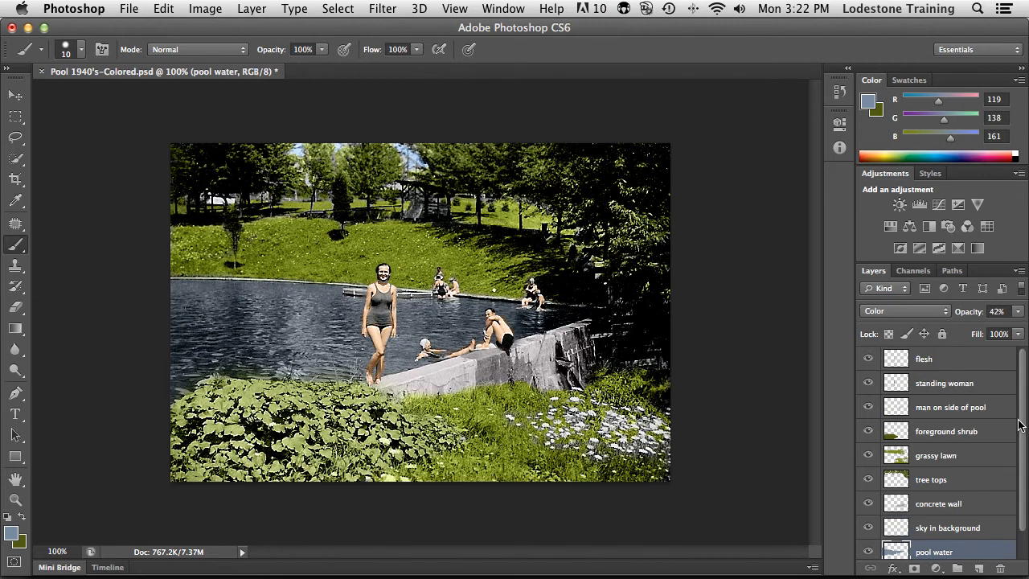